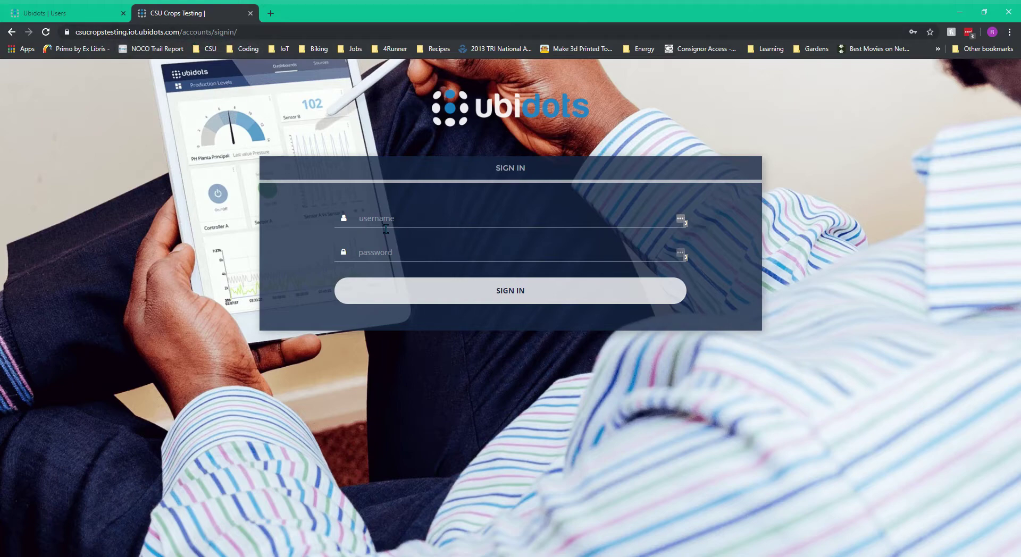
Sign in with the account's username and password, and decline saving the login in LastPass
{"action": "left_click", "coordinate": [394, 255]}
{"action": "left_click", "coordinate": [565, 297]}
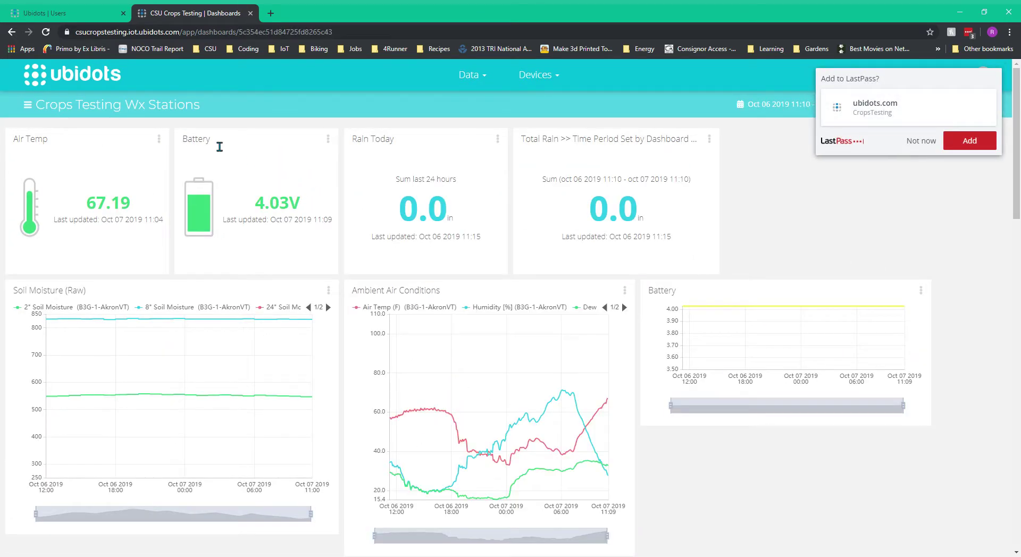
{"action": "left_click", "coordinate": [921, 141]}
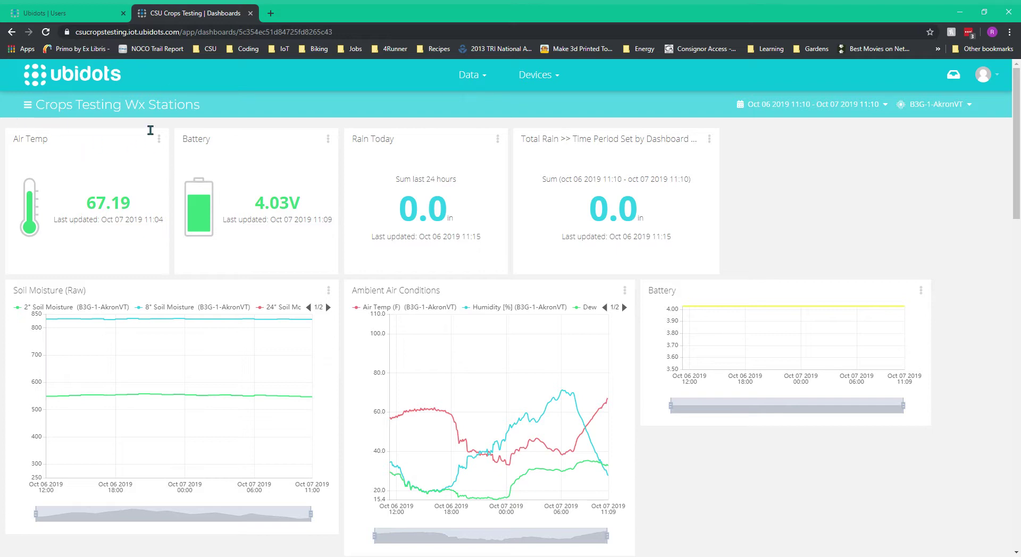
Choose the Crops Testing Wx Stations dashboard from the dashboard list and switch its displayed device to E6 - Yuma VT
{"action": "left_click", "coordinate": [27, 105]}
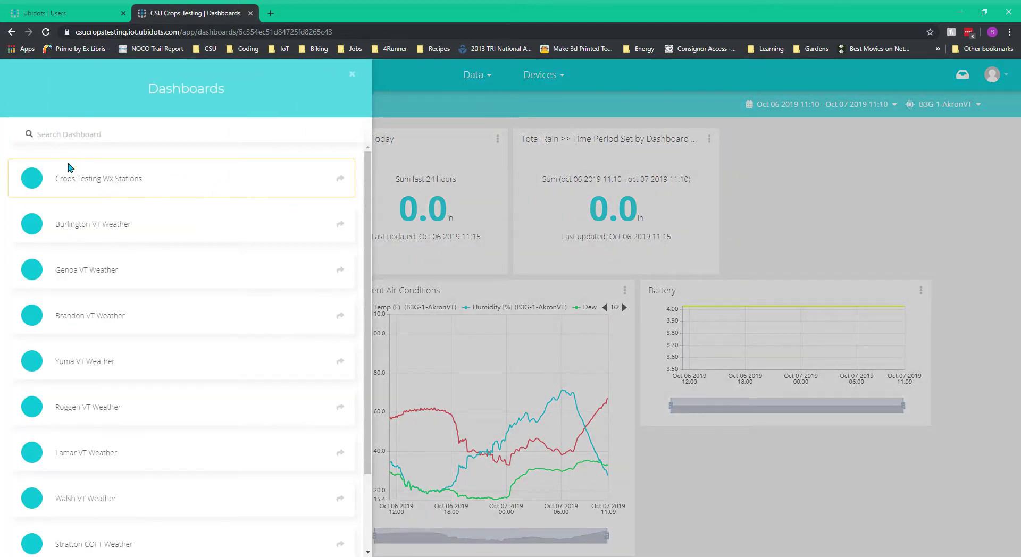
{"action": "left_click", "coordinate": [208, 186]}
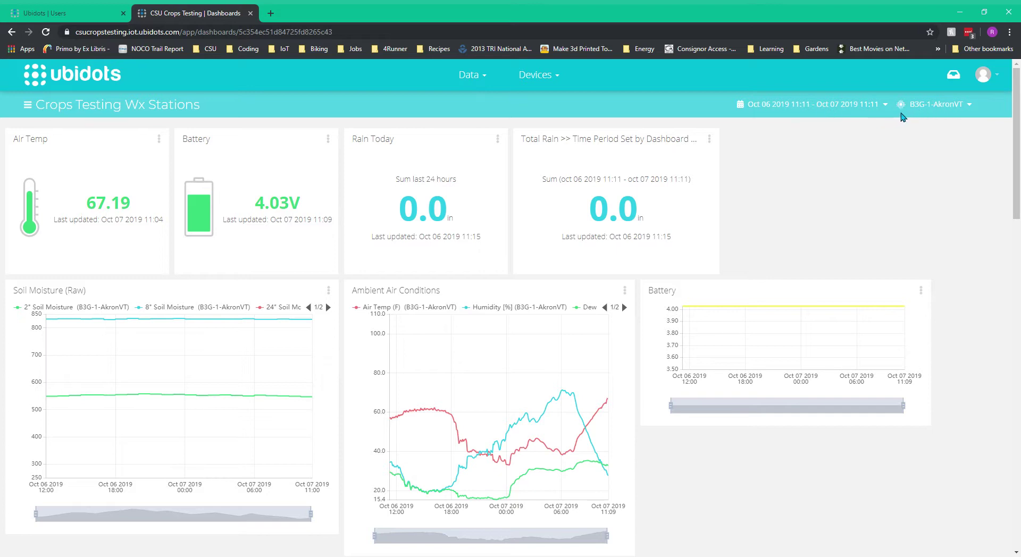
{"action": "left_click", "coordinate": [937, 111]}
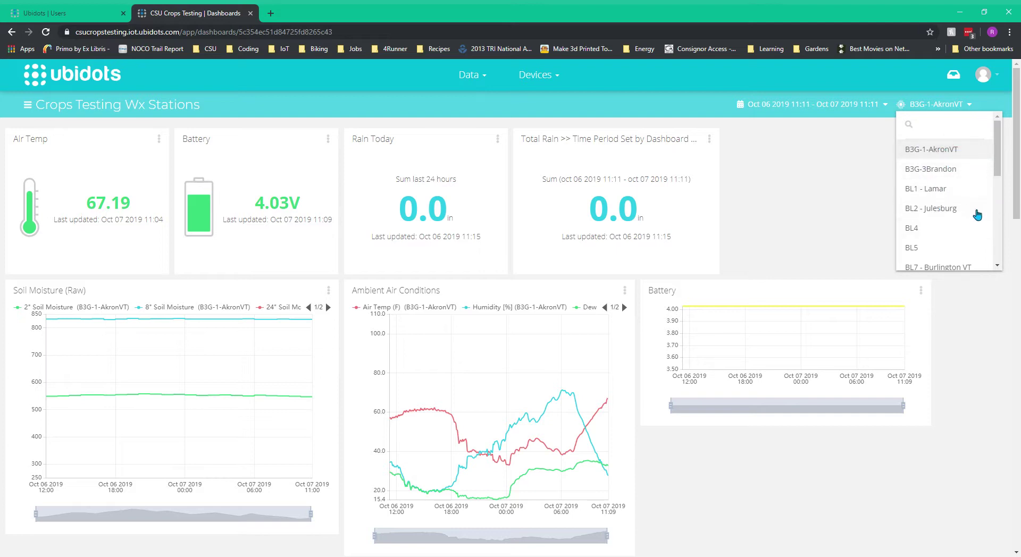
{"action": "scroll", "coordinate": [978, 237], "scroll_direction": "down", "scroll_amount": 5}
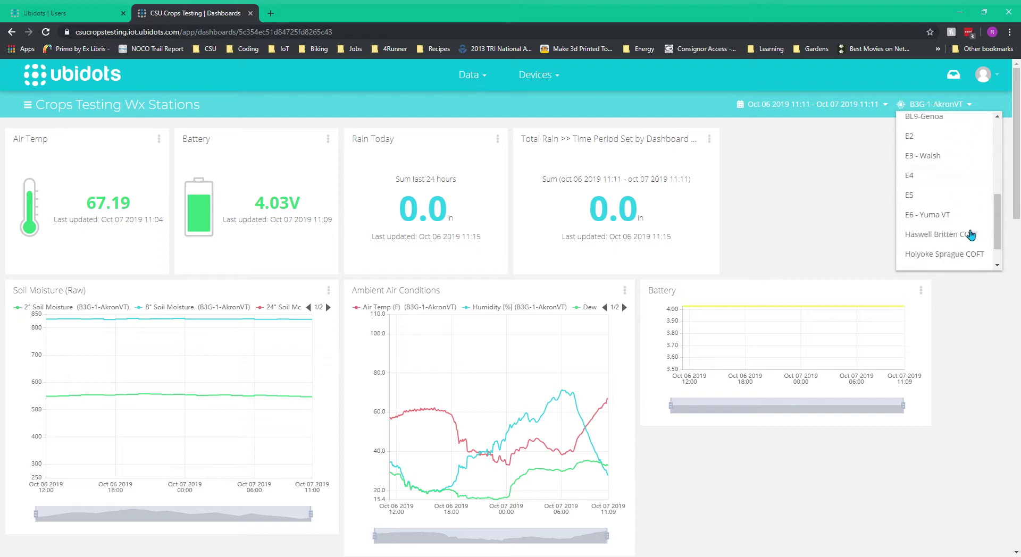
{"action": "scroll", "coordinate": [957, 228], "scroll_direction": "down", "scroll_amount": 1}
{"action": "scroll", "coordinate": [947, 237], "scroll_direction": "up", "scroll_amount": 1}
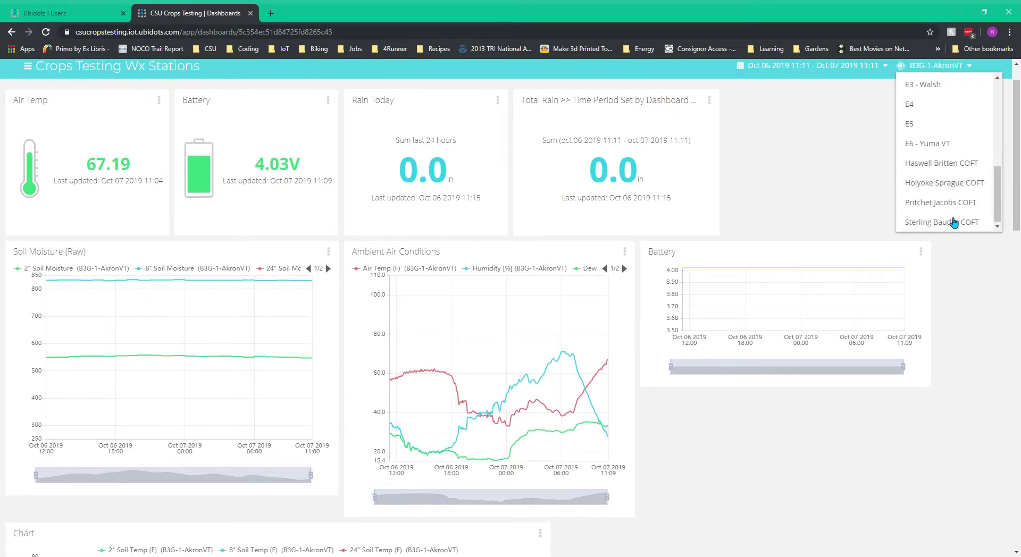
{"action": "scroll", "coordinate": [942, 244], "scroll_direction": "up", "scroll_amount": 6}
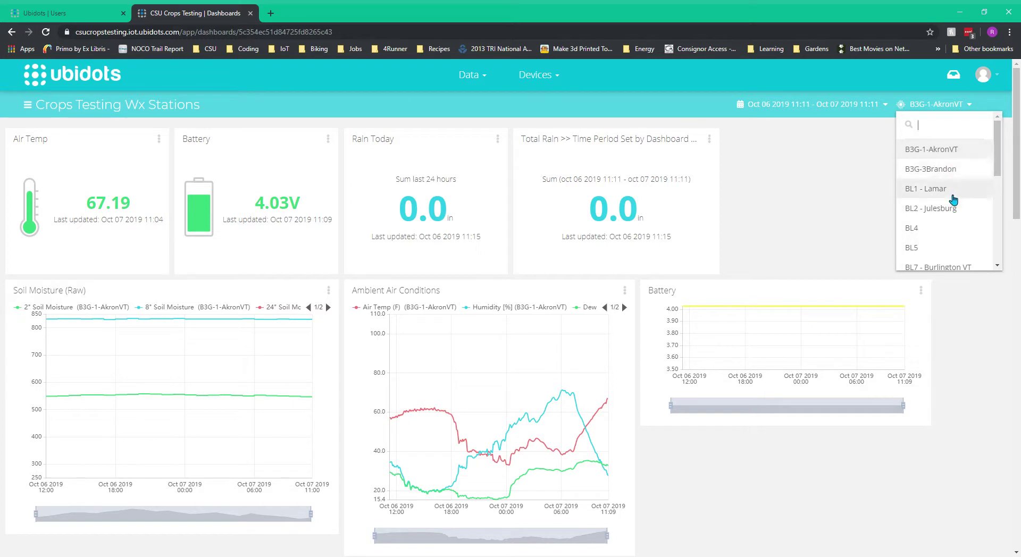
{"action": "scroll", "coordinate": [955, 218], "scroll_direction": "down", "scroll_amount": 1}
{"action": "scroll", "coordinate": [955, 219], "scroll_direction": "down", "scroll_amount": 3}
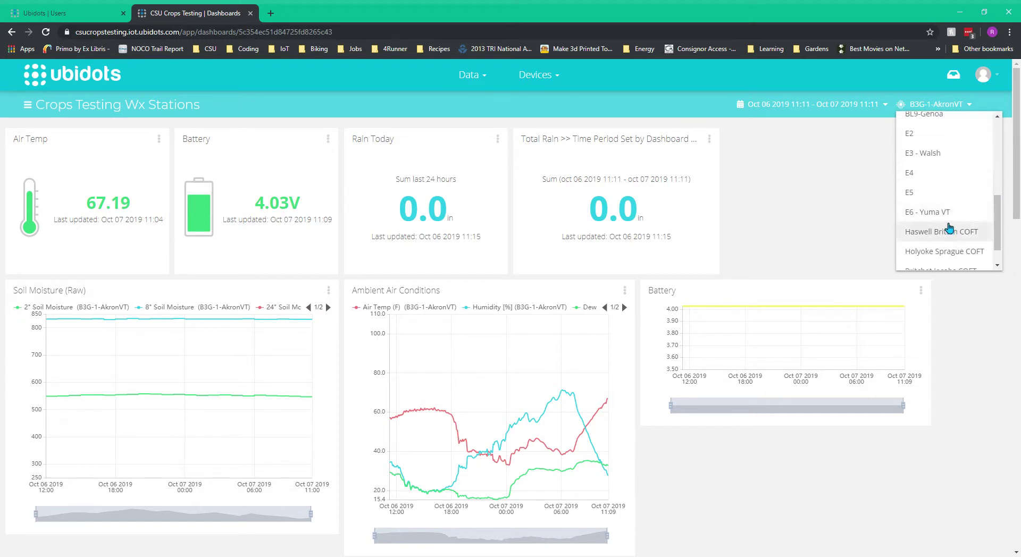
{"action": "left_click", "coordinate": [952, 215]}
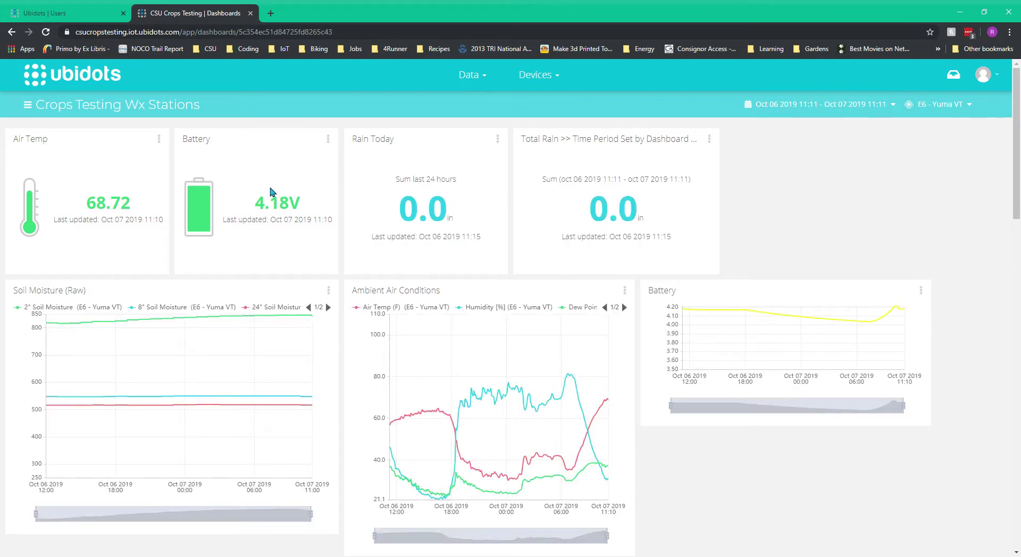
Review the dashboard's time period options, including quick ranges, the custom start date picker and the last-values units, without changing the period
{"action": "left_click", "coordinate": [841, 106]}
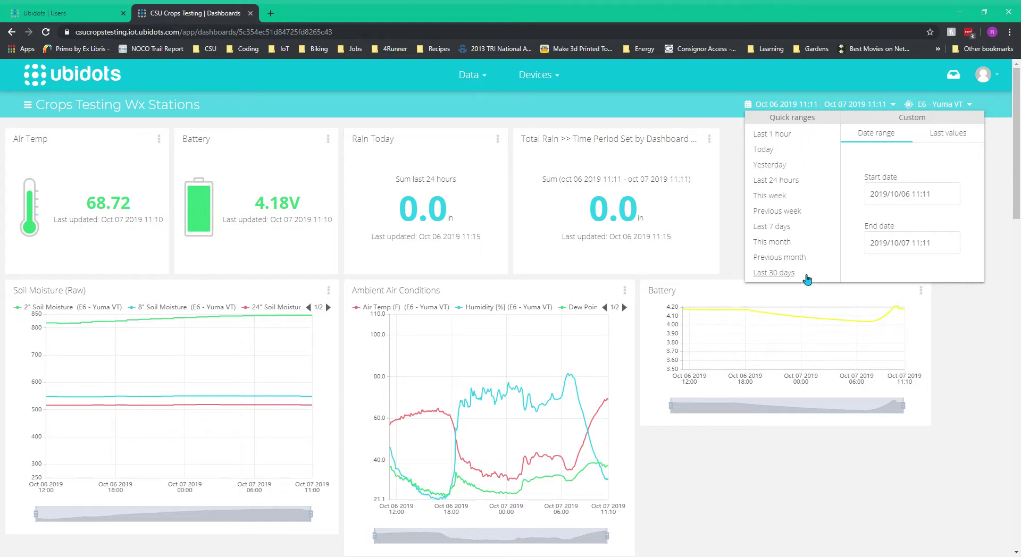
{"action": "left_click", "coordinate": [894, 197]}
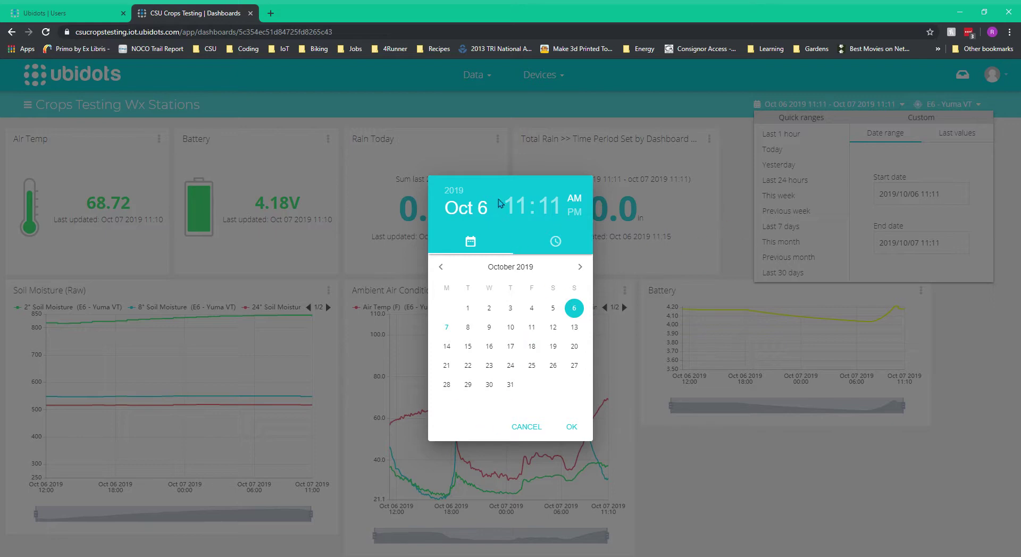
{"action": "left_click", "coordinate": [739, 206]}
{"action": "left_click", "coordinate": [956, 136]}
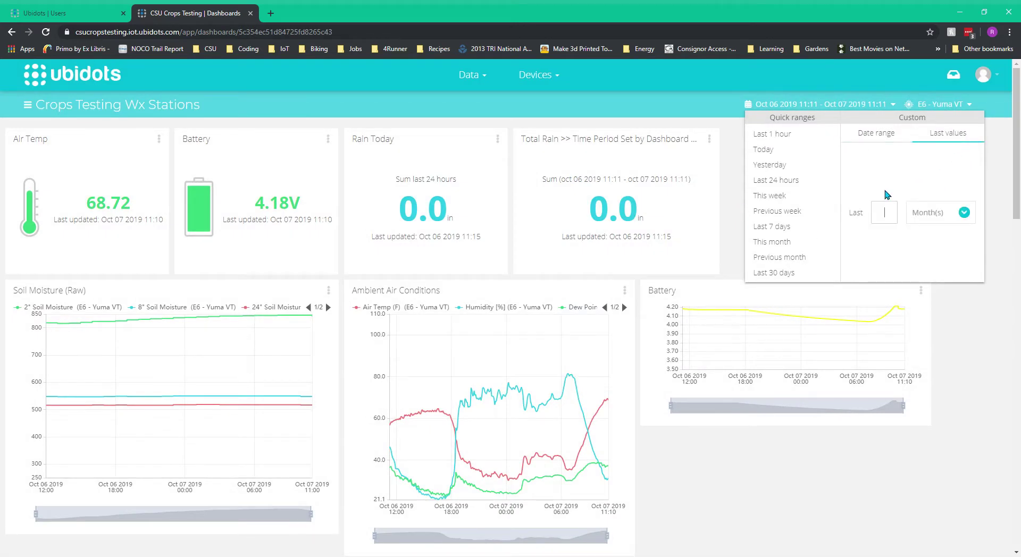
{"action": "left_click", "coordinate": [949, 217]}
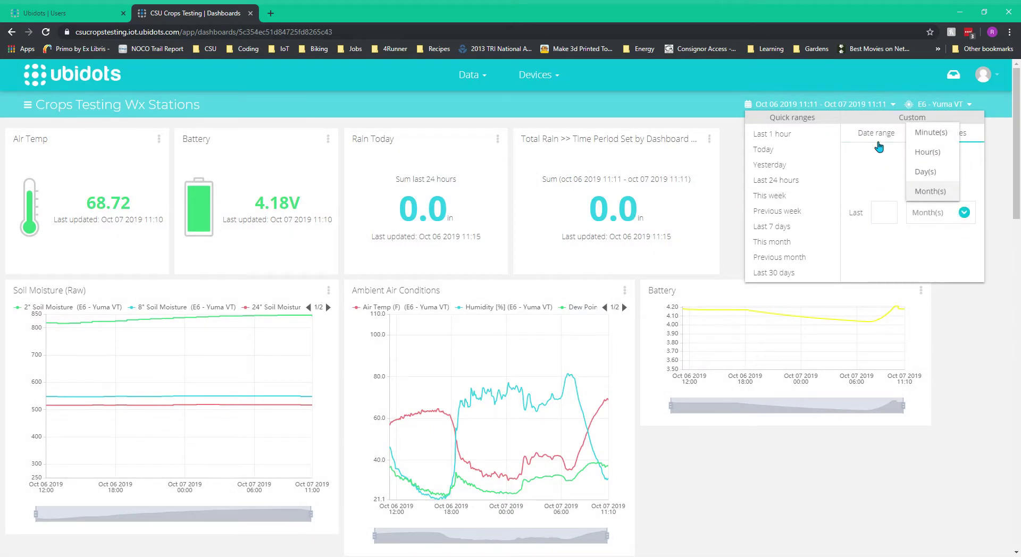
{"action": "left_click", "coordinate": [969, 344]}
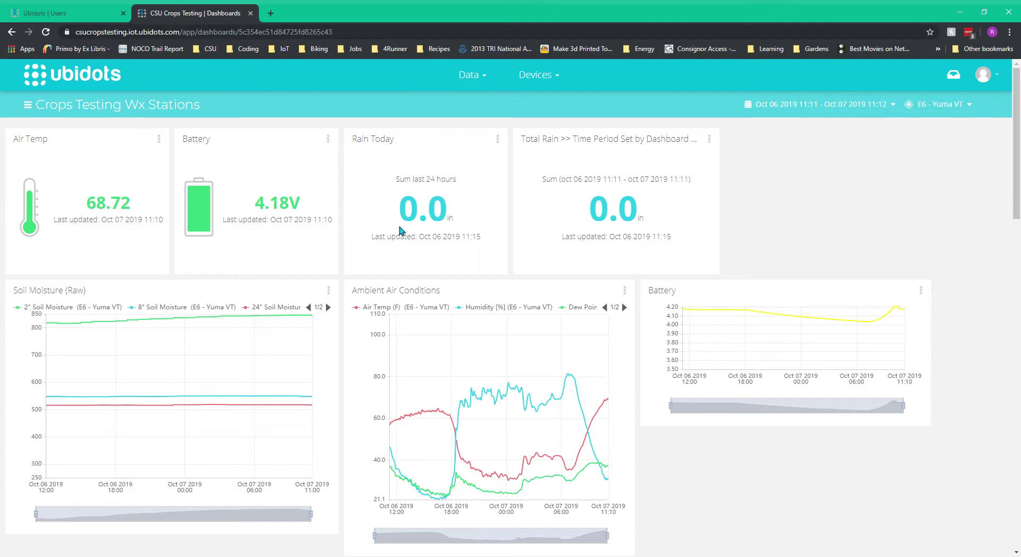
Examine the Yuma station's soil moisture, ambient air, battery, soil temperature, wind speed and rain widgets across the whole dashboard
{"action": "scroll", "coordinate": [280, 345], "scroll_direction": "down", "scroll_amount": 7}
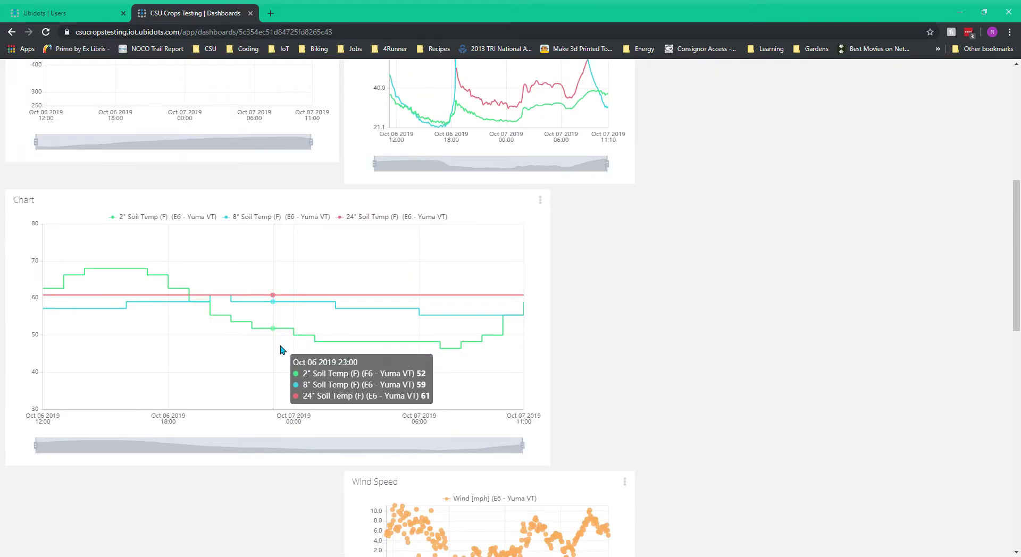
{"action": "scroll", "coordinate": [283, 350], "scroll_direction": "down", "scroll_amount": 12}
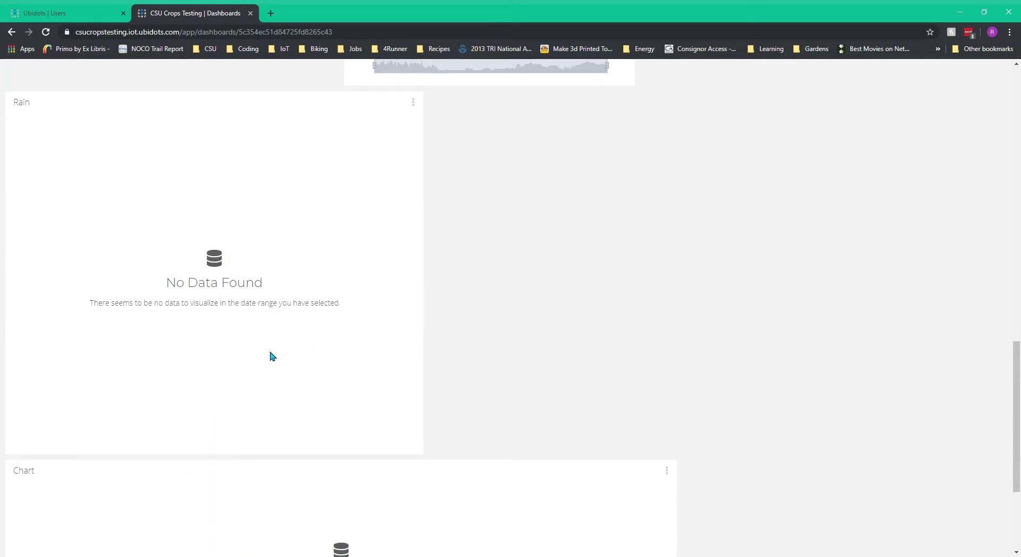
{"action": "scroll", "coordinate": [271, 355], "scroll_direction": "down", "scroll_amount": 3}
{"action": "scroll", "coordinate": [242, 219], "scroll_direction": "up", "scroll_amount": 1}
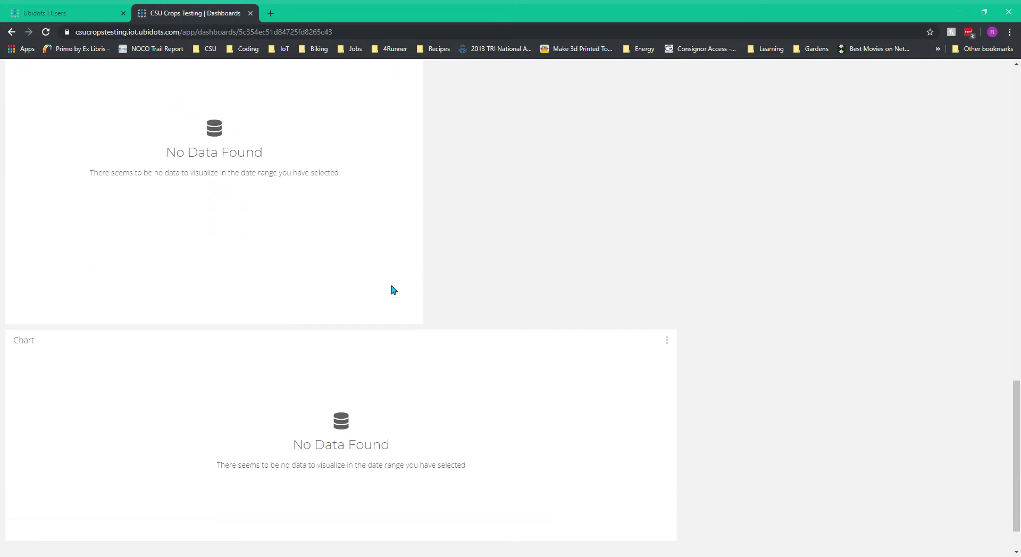
{"action": "scroll", "coordinate": [412, 343], "scroll_direction": "up", "scroll_amount": 5}
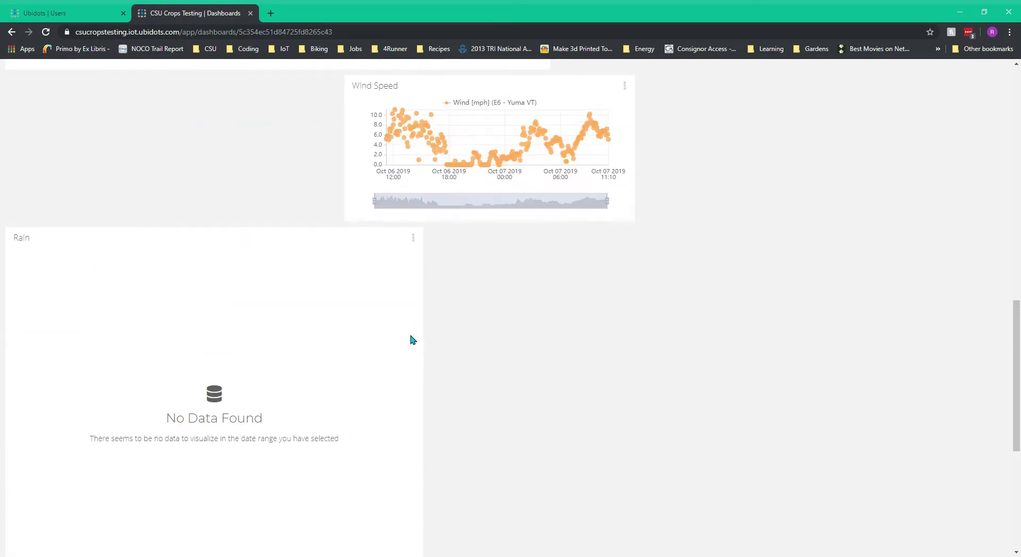
{"action": "scroll", "coordinate": [271, 362], "scroll_direction": "down", "scroll_amount": 4}
{"action": "scroll", "coordinate": [367, 383], "scroll_direction": "up", "scroll_amount": 17}
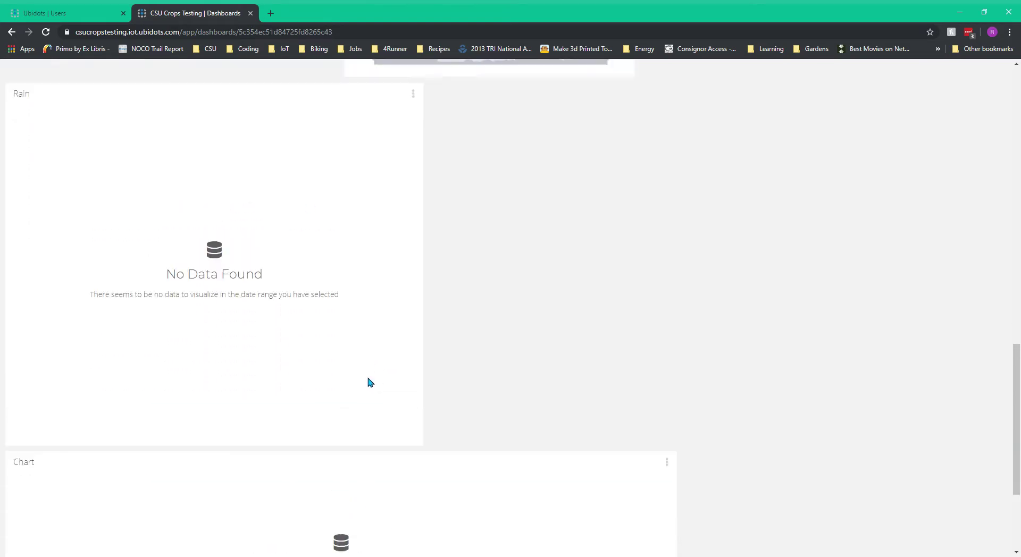
{"action": "scroll", "coordinate": [349, 368], "scroll_direction": "up", "scroll_amount": 2}
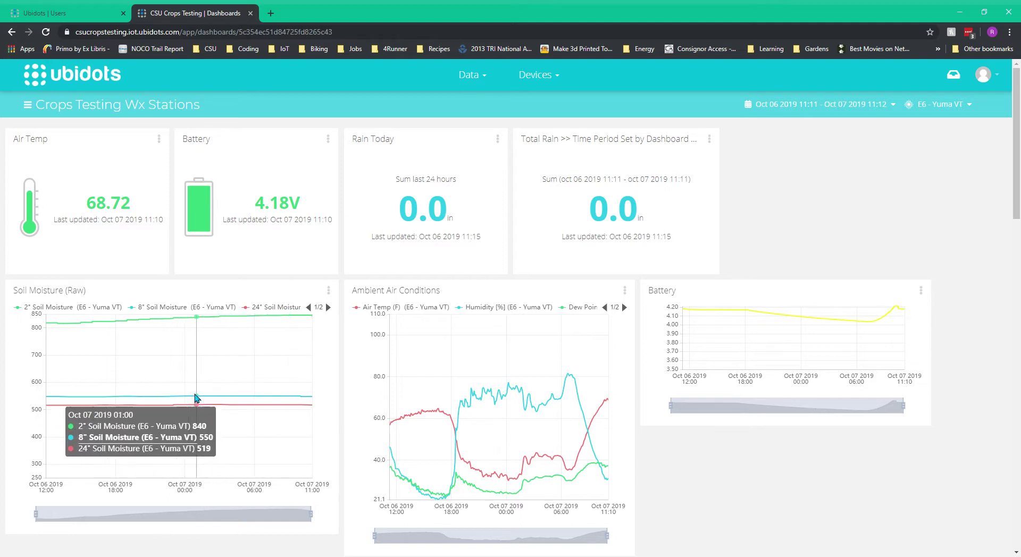
{"action": "scroll", "coordinate": [507, 445], "scroll_direction": "down", "scroll_amount": 3}
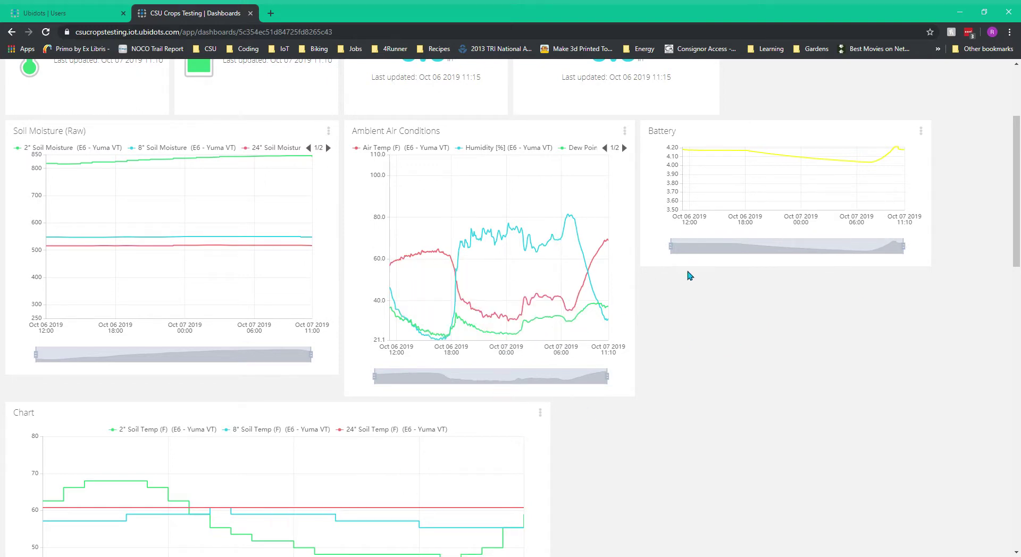
{"action": "scroll", "coordinate": [697, 327], "scroll_direction": "down", "scroll_amount": 6}
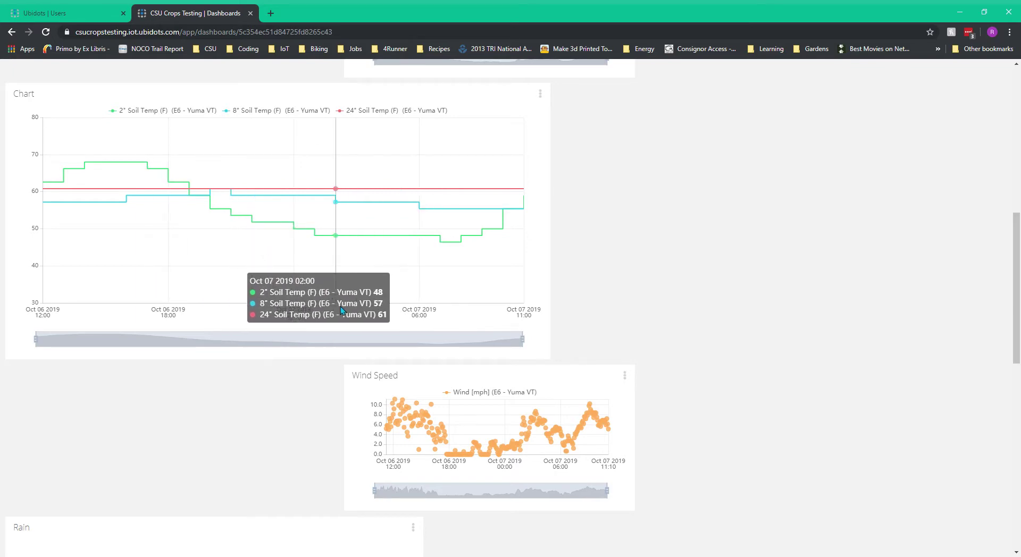
{"action": "scroll", "coordinate": [486, 358], "scroll_direction": "down", "scroll_amount": 3}
{"action": "scroll", "coordinate": [615, 365], "scroll_direction": "up", "scroll_amount": 2}
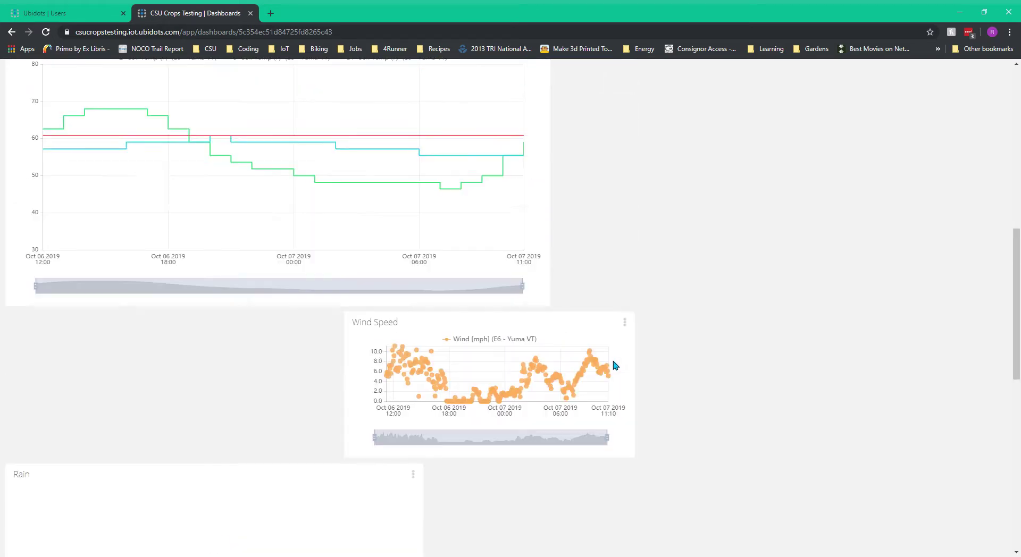
{"action": "scroll", "coordinate": [616, 365], "scroll_direction": "up", "scroll_amount": 10}
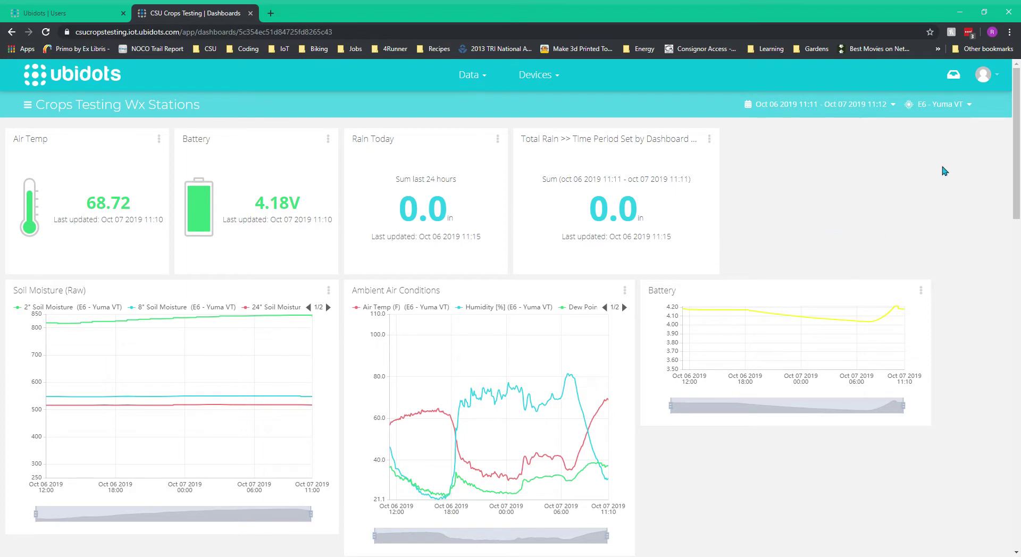
Switch the dashboard's device to B3G-1-AkronVT and look over its charts
{"action": "left_click", "coordinate": [943, 109]}
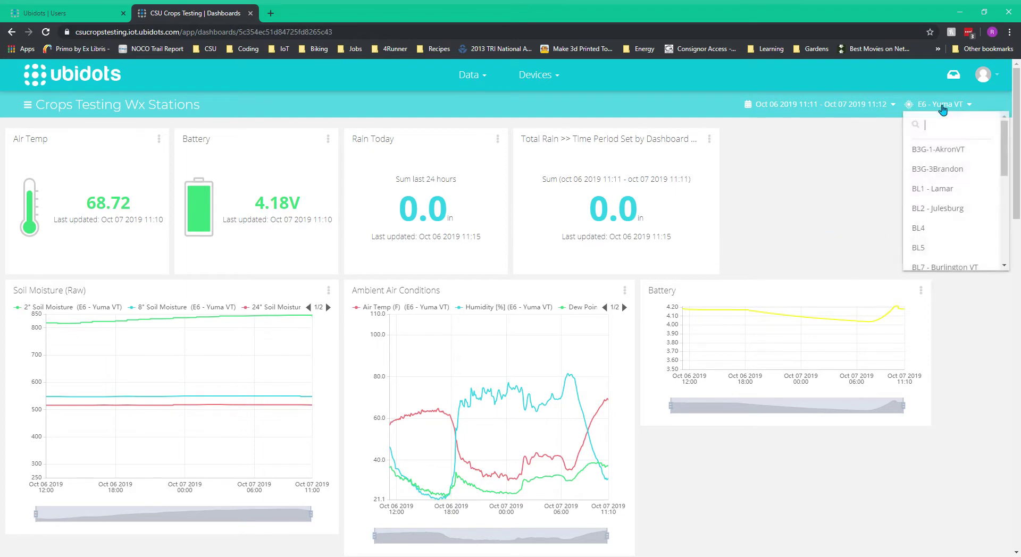
{"action": "left_click", "coordinate": [955, 158]}
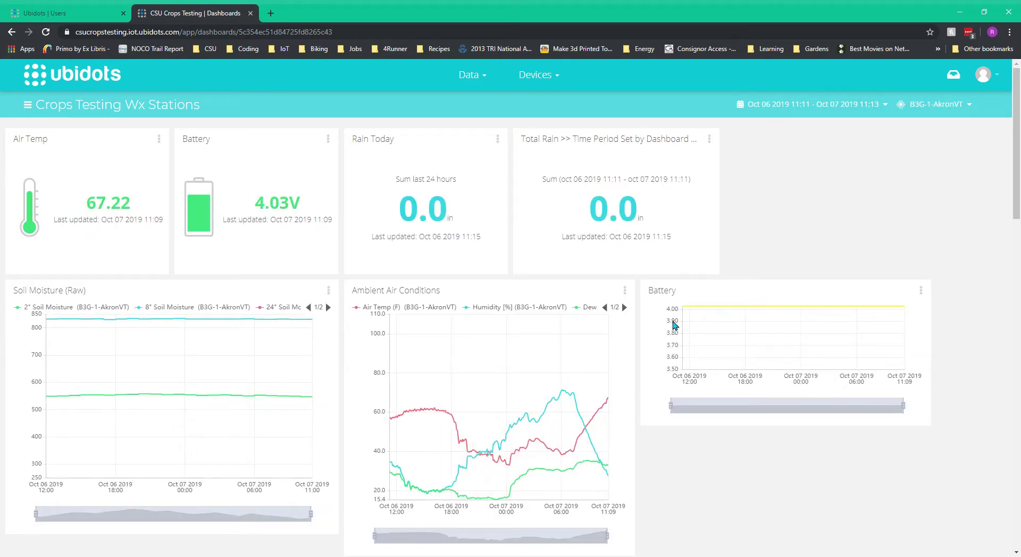
{"action": "scroll", "coordinate": [674, 326], "scroll_direction": "down", "scroll_amount": 15}
{"action": "scroll", "coordinate": [675, 325], "scroll_direction": "up", "scroll_amount": 4}
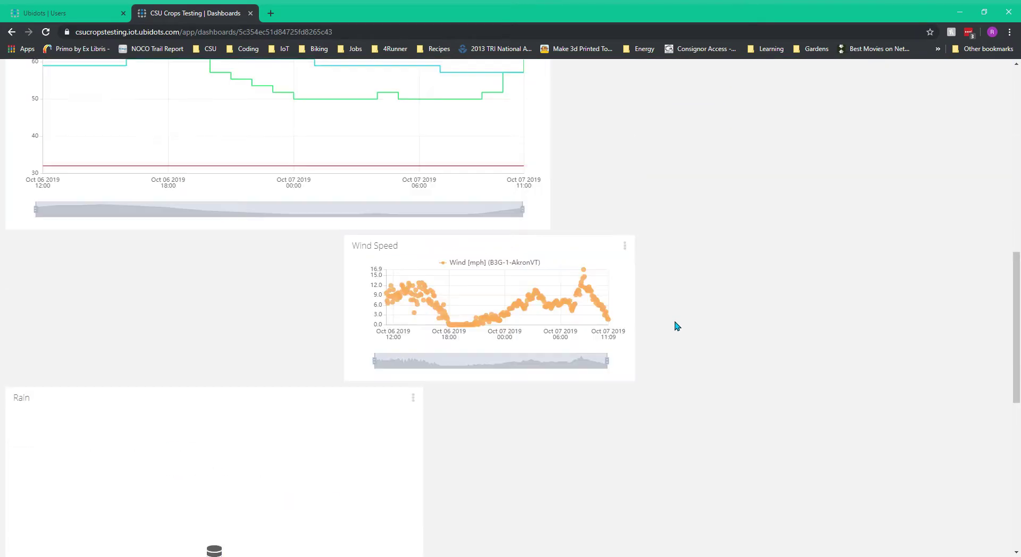
{"action": "scroll", "coordinate": [676, 325], "scroll_direction": "up", "scroll_amount": 11}
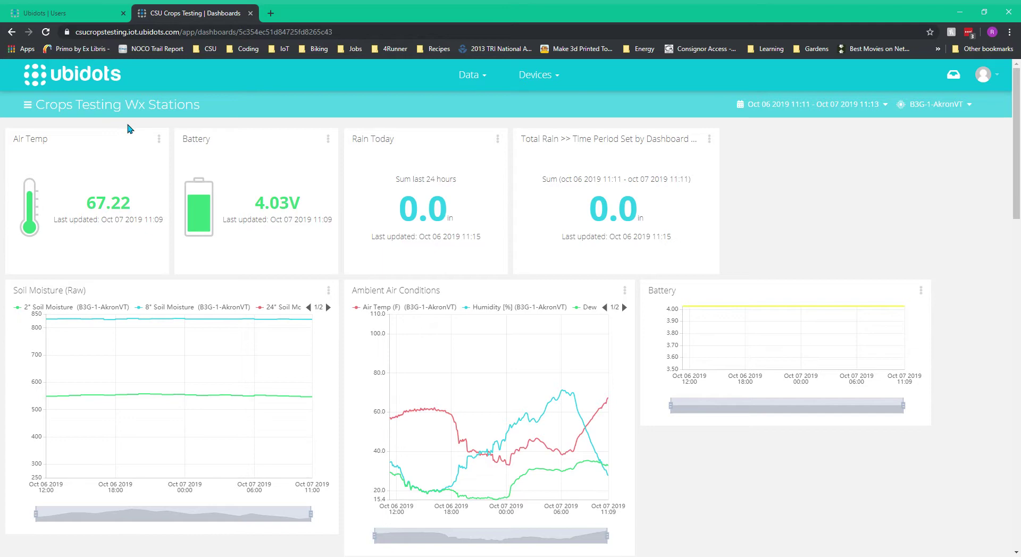
Open the Burlington VT Weather dashboard and review its weather, soil and rain charts
{"action": "left_click", "coordinate": [29, 106]}
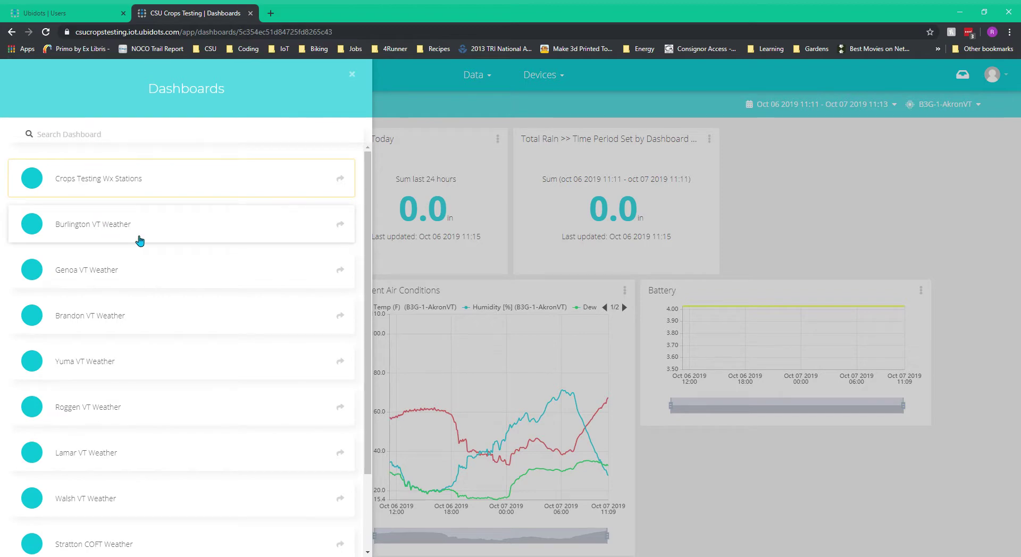
{"action": "left_click", "coordinate": [139, 239]}
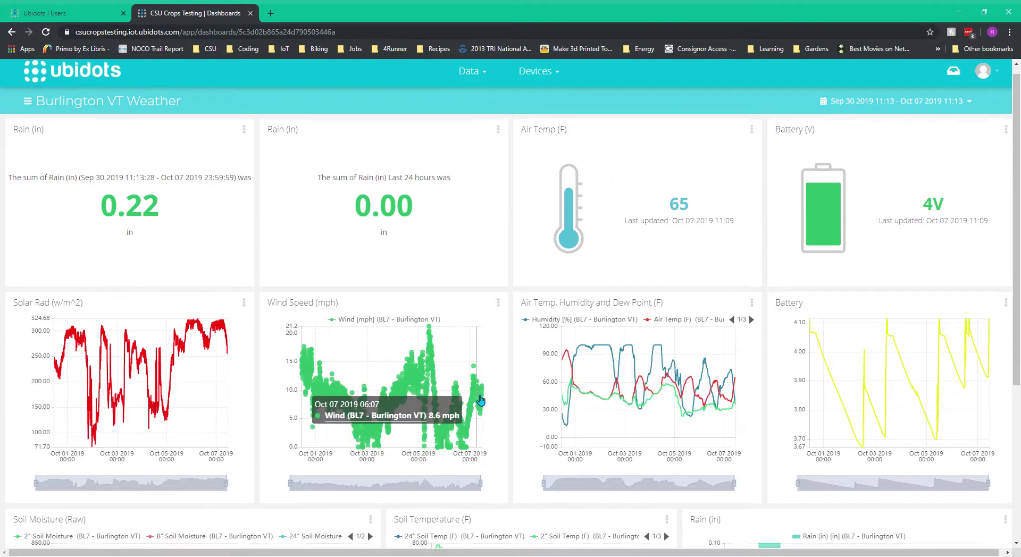
{"action": "scroll", "coordinate": [463, 399], "scroll_direction": "down", "scroll_amount": 5}
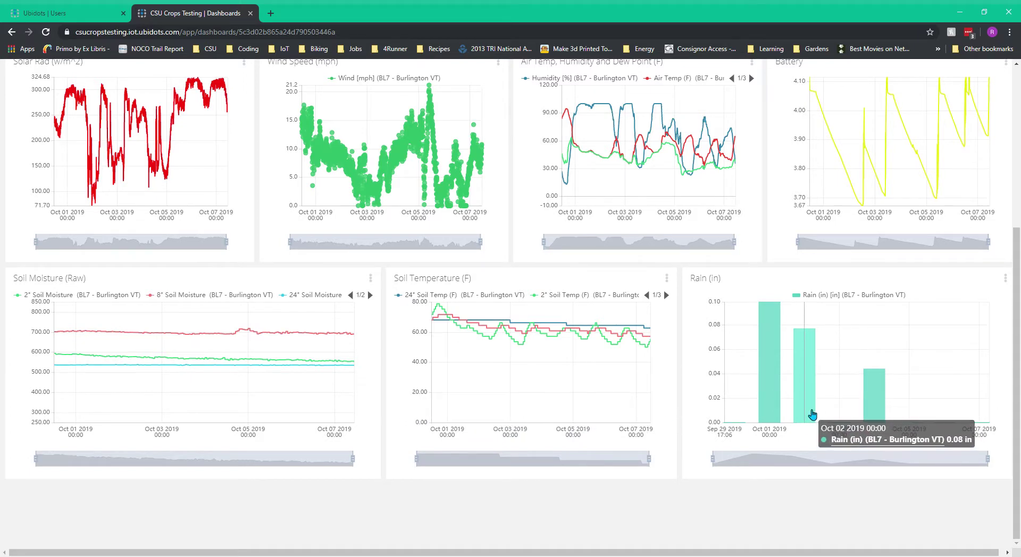
{"action": "scroll", "coordinate": [422, 432], "scroll_direction": "up", "scroll_amount": 5}
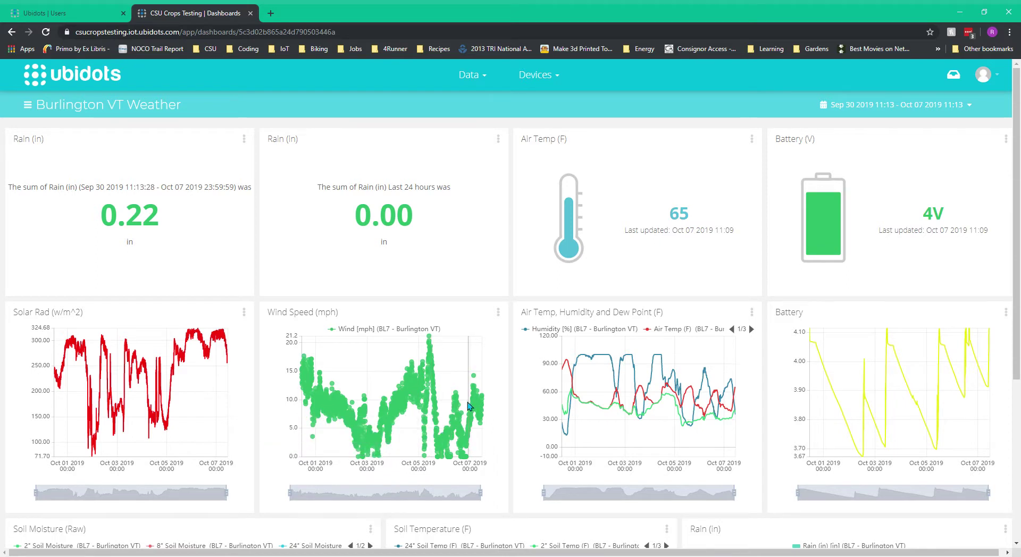
Open the list of all devices
{"action": "left_click", "coordinate": [546, 78]}
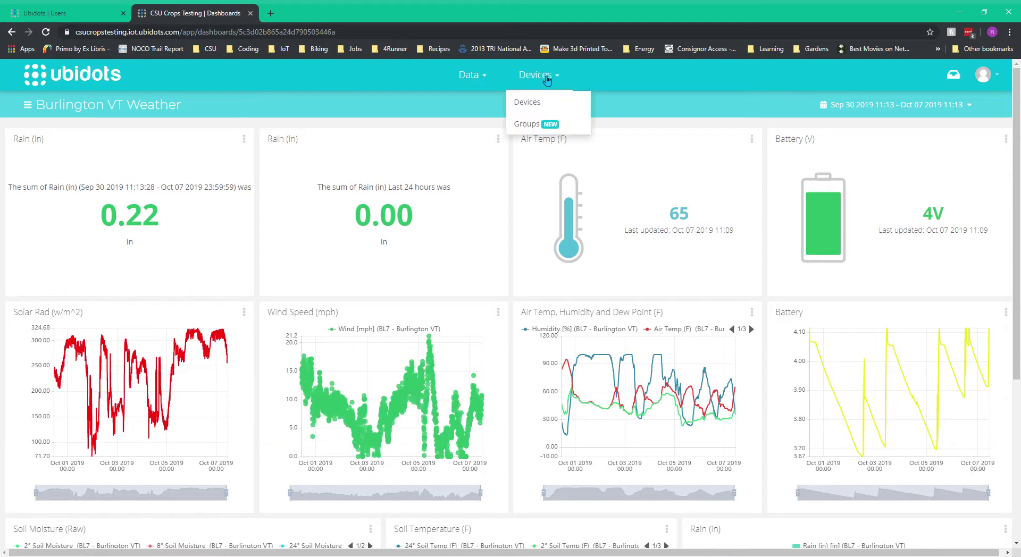
{"action": "left_click", "coordinate": [542, 112]}
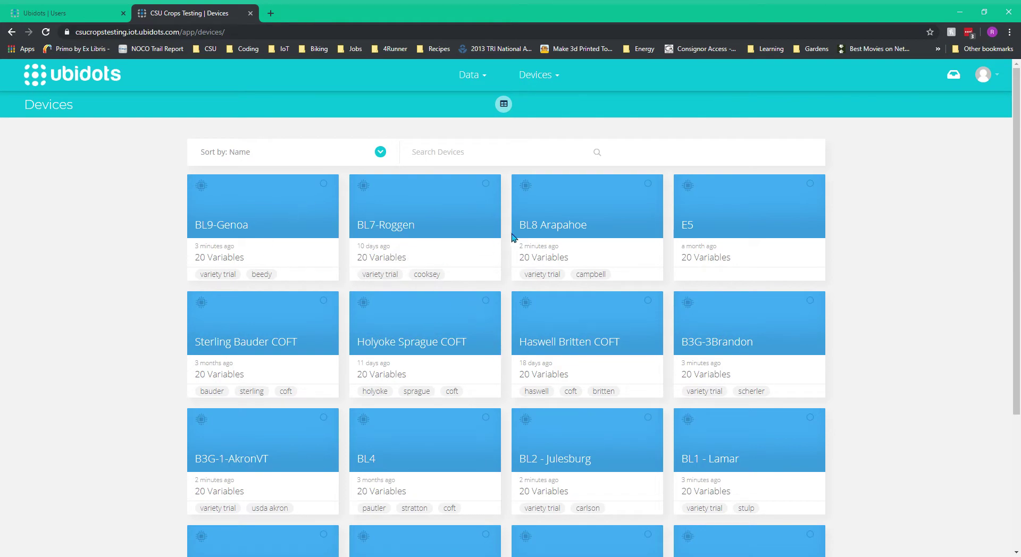
Look over all device cards and check when each device, starting with BL9-Genoa, last reported data
{"action": "scroll", "coordinate": [500, 312], "scroll_direction": "down", "scroll_amount": 4}
{"action": "scroll", "coordinate": [303, 265], "scroll_direction": "up", "scroll_amount": 4}
{"action": "double_click", "coordinate": [201, 258]}
{"action": "left_click_drag", "start_coordinate": [195, 246], "coordinate": [203, 257]}
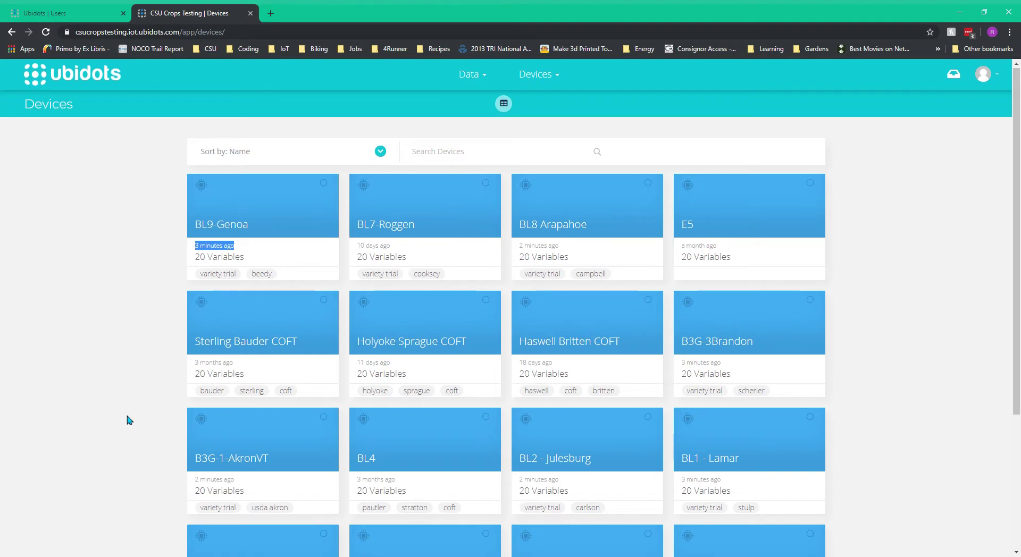
{"action": "scroll", "coordinate": [128, 420], "scroll_direction": "down", "scroll_amount": 3}
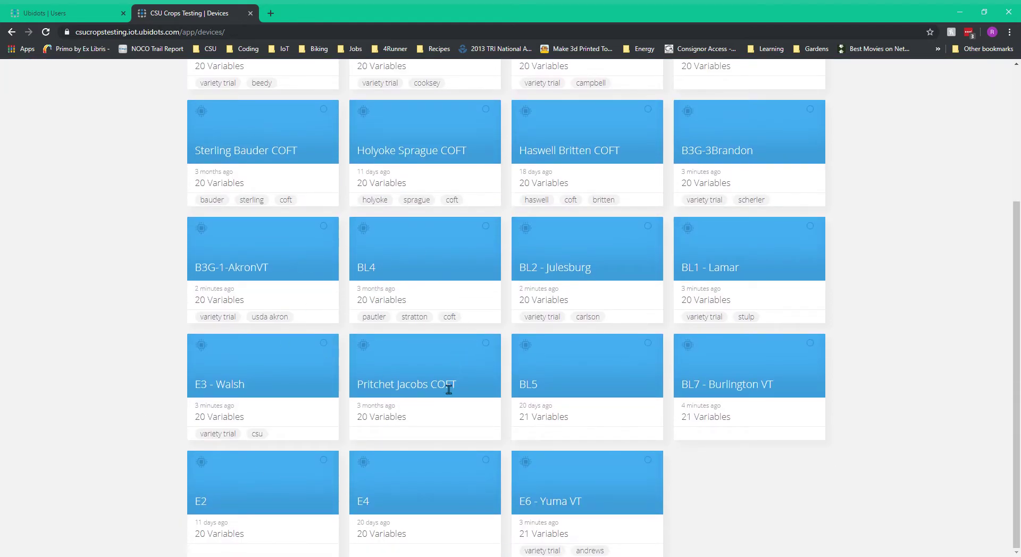
Open the BL9-Genoa device and skim its full list of variables
{"action": "scroll", "coordinate": [326, 401], "scroll_direction": "up", "scroll_amount": 3}
{"action": "left_click", "coordinate": [251, 219]}
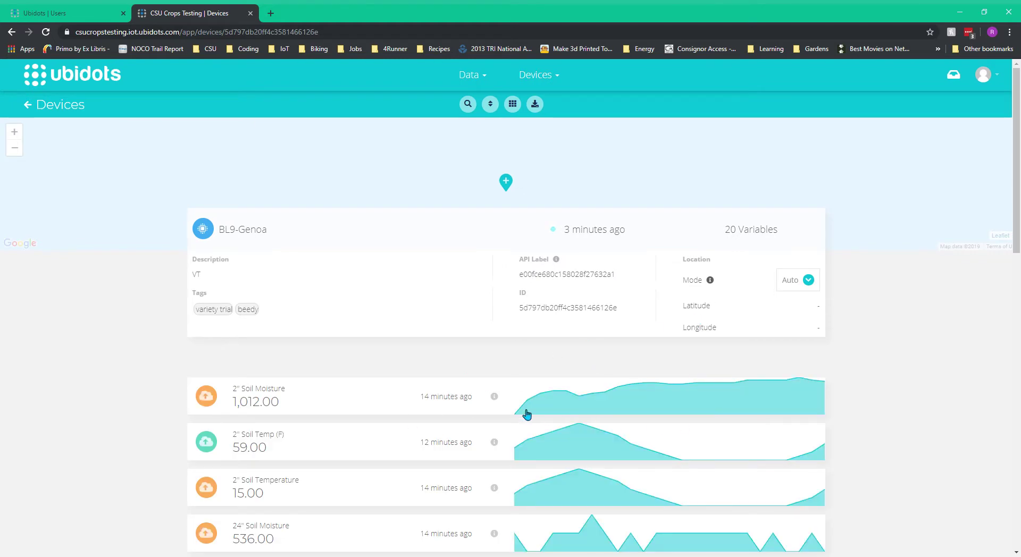
{"action": "scroll", "coordinate": [130, 348], "scroll_direction": "down", "scroll_amount": 15}
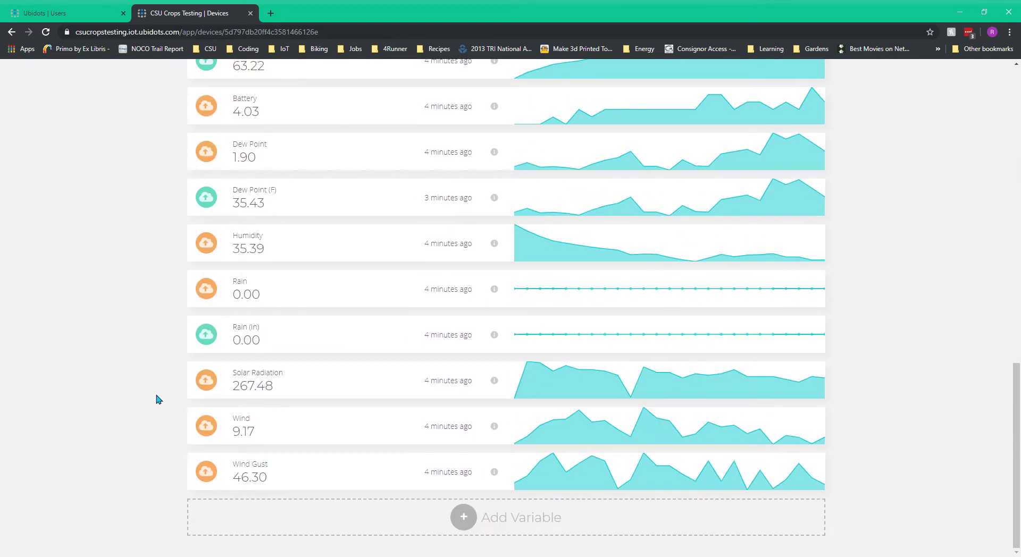
{"action": "scroll", "coordinate": [156, 399], "scroll_direction": "up", "scroll_amount": 15}
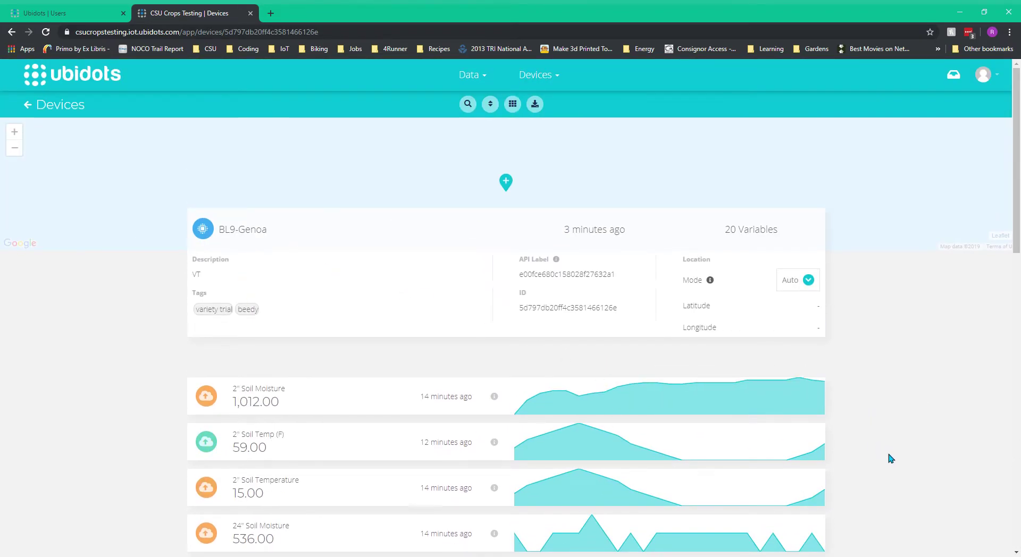
Examine BL9-Genoa's variables one by one, from soil moisture and temperature at each depth through air, battery, humidity, rain, solar radiation and wind
{"action": "scroll", "coordinate": [891, 460], "scroll_direction": "down", "scroll_amount": 3}
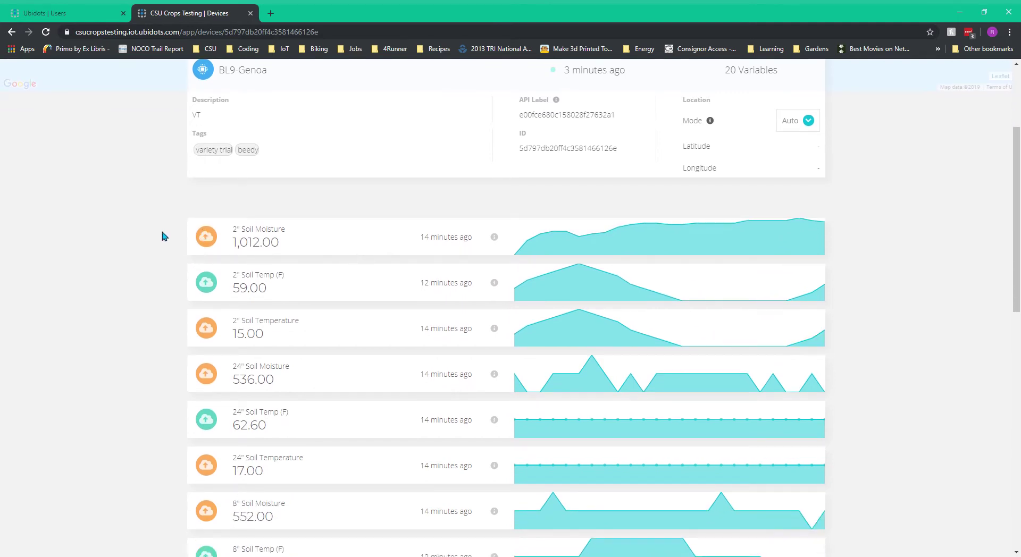
{"action": "scroll", "coordinate": [285, 238], "scroll_direction": "up", "scroll_amount": 2}
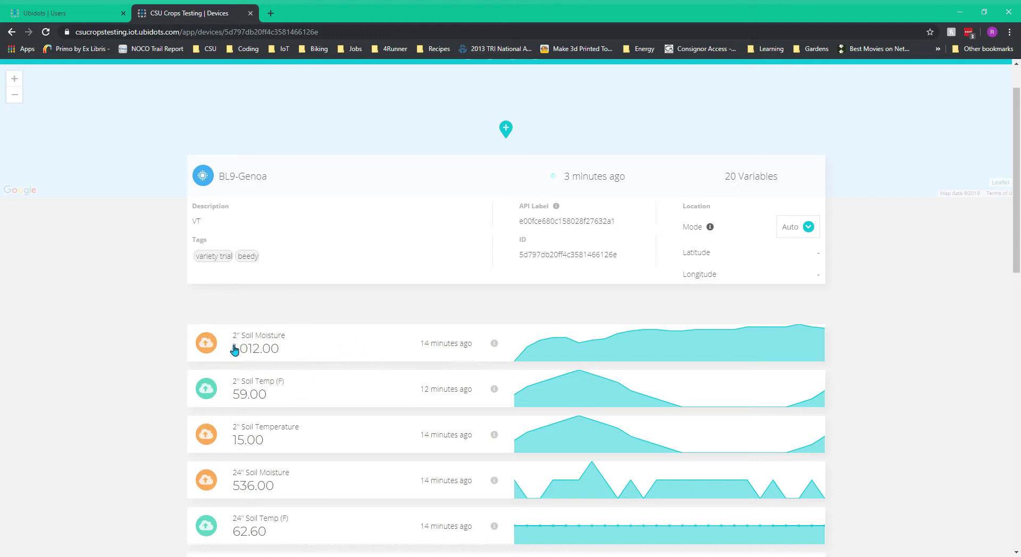
{"action": "scroll", "coordinate": [306, 409], "scroll_direction": "down", "scroll_amount": 2}
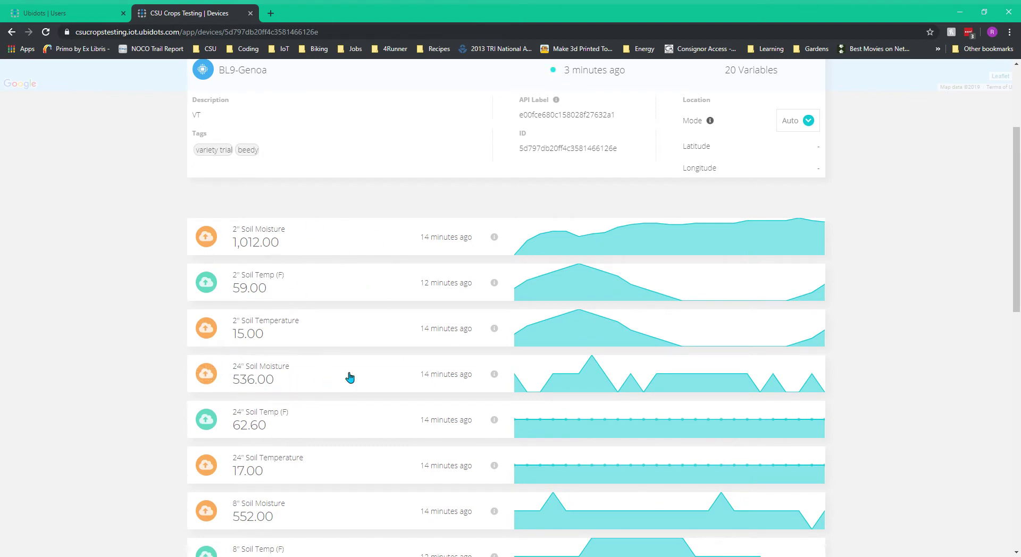
{"action": "scroll", "coordinate": [287, 415], "scroll_direction": "down", "scroll_amount": 2}
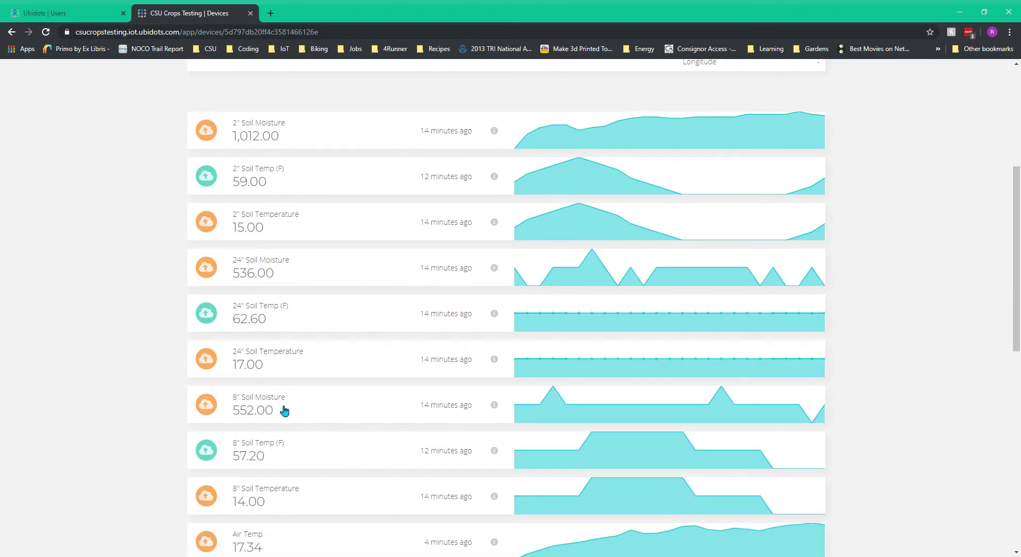
{"action": "scroll", "coordinate": [290, 461], "scroll_direction": "down", "scroll_amount": 2}
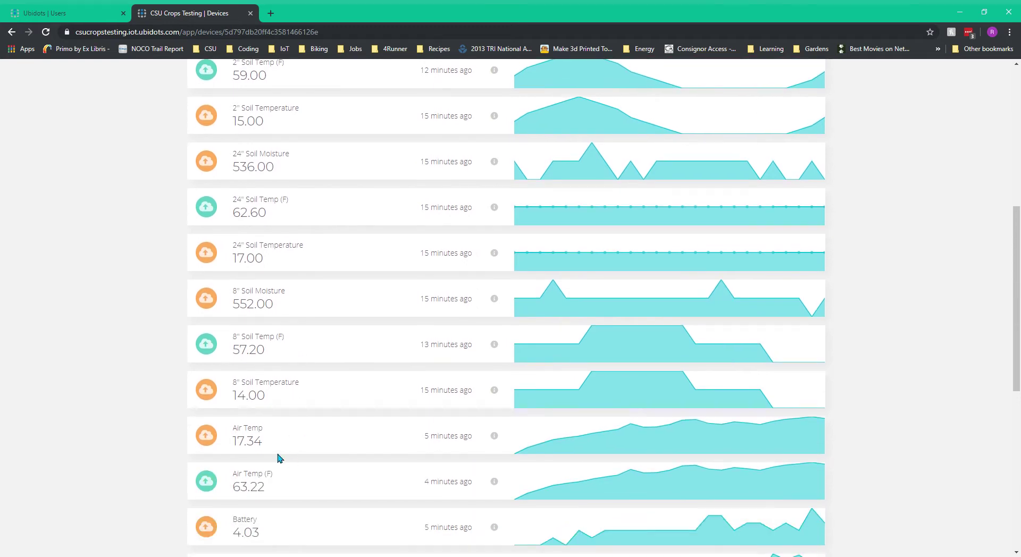
{"action": "scroll", "coordinate": [282, 411], "scroll_direction": "down", "scroll_amount": 7}
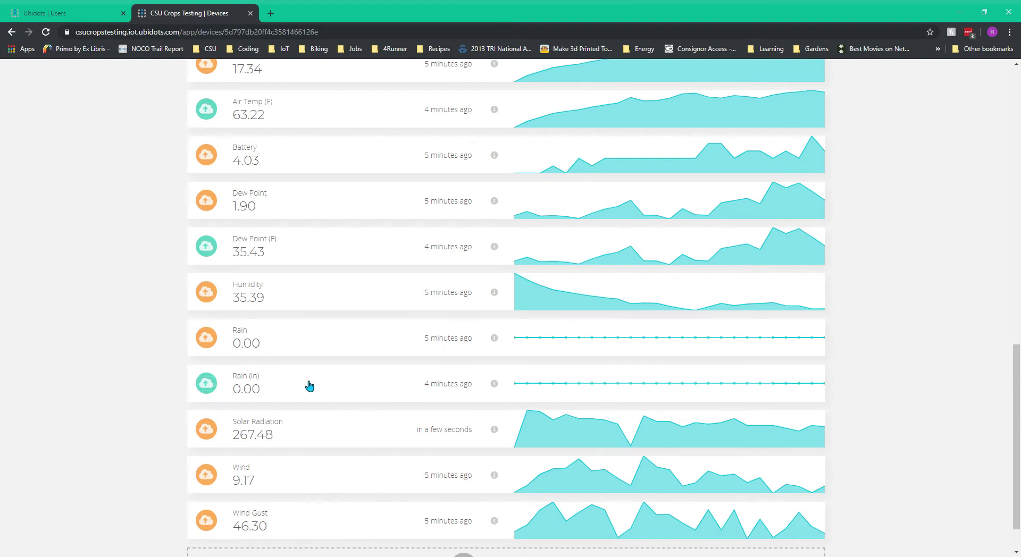
{"action": "scroll", "coordinate": [310, 387], "scroll_direction": "down", "scroll_amount": 1}
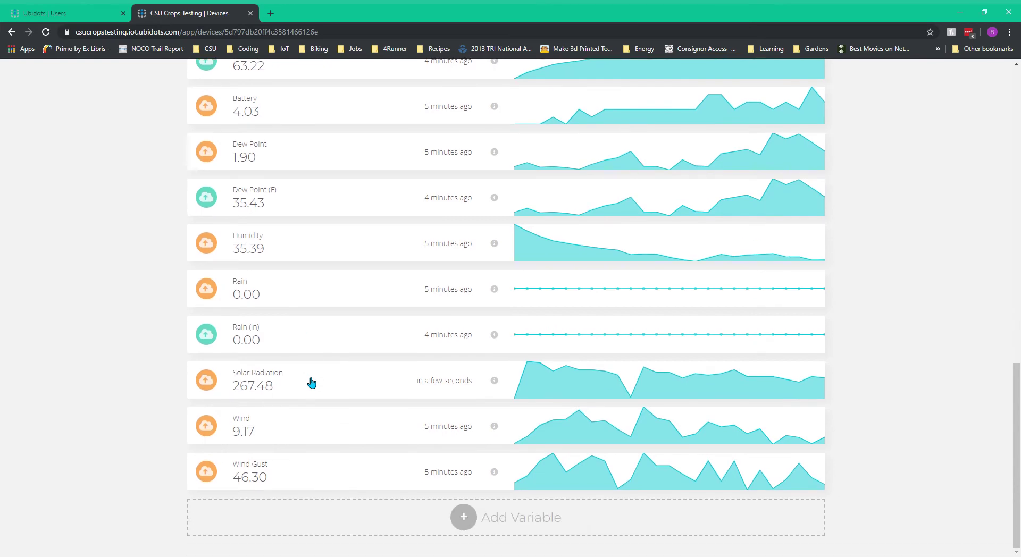
Return from the BL9-Genoa page to the list of all devices
{"action": "scroll", "coordinate": [401, 380], "scroll_direction": "up", "scroll_amount": 15}
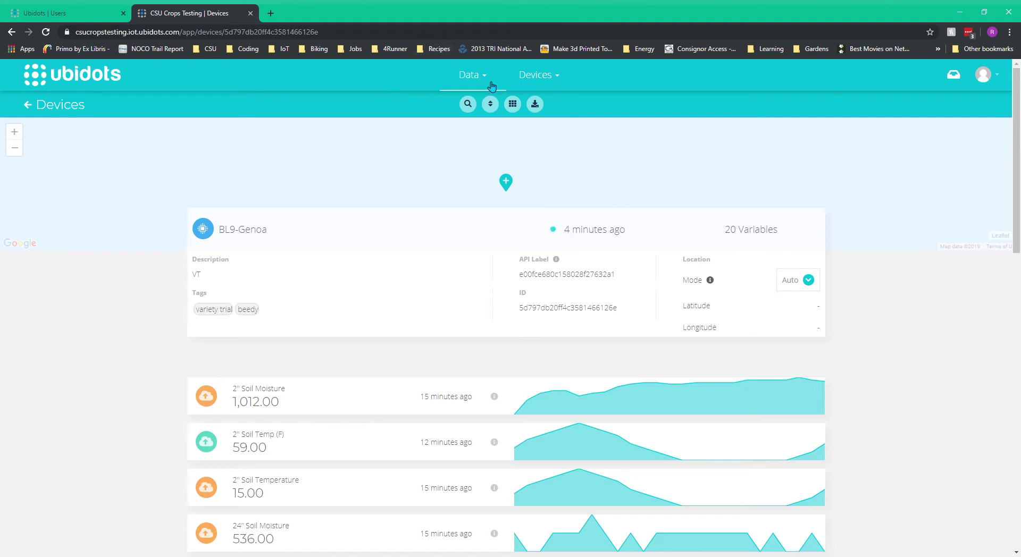
{"action": "left_click", "coordinate": [550, 80]}
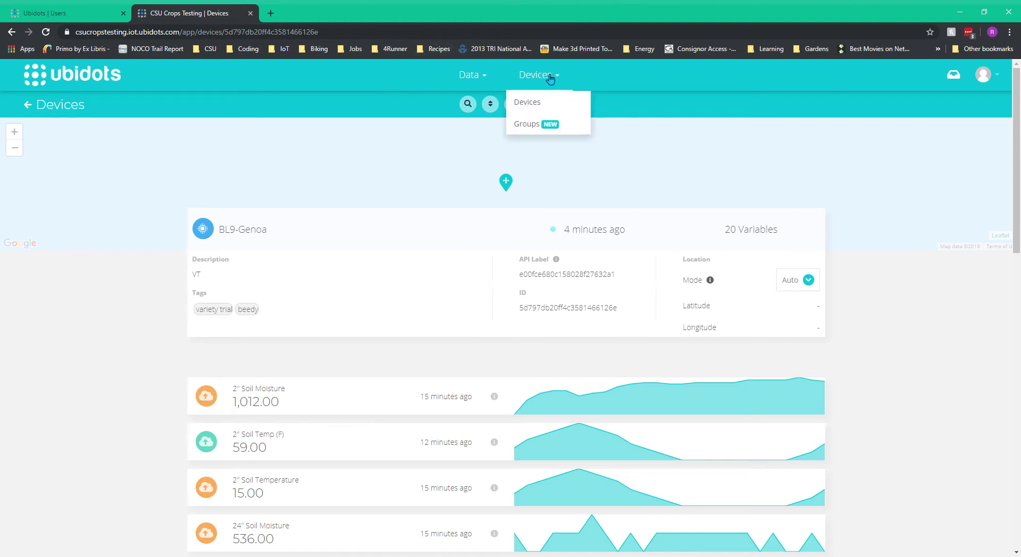
{"action": "left_click", "coordinate": [553, 106]}
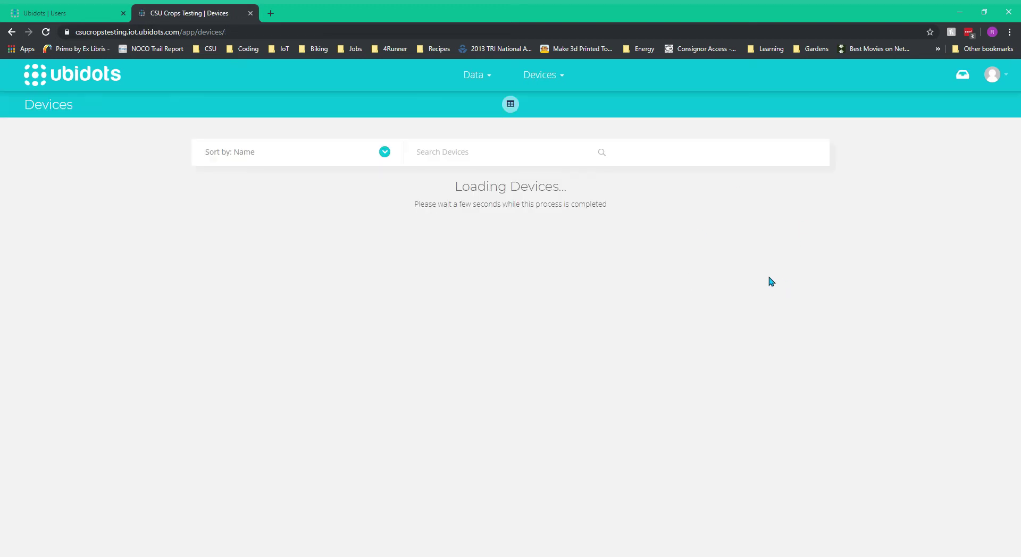